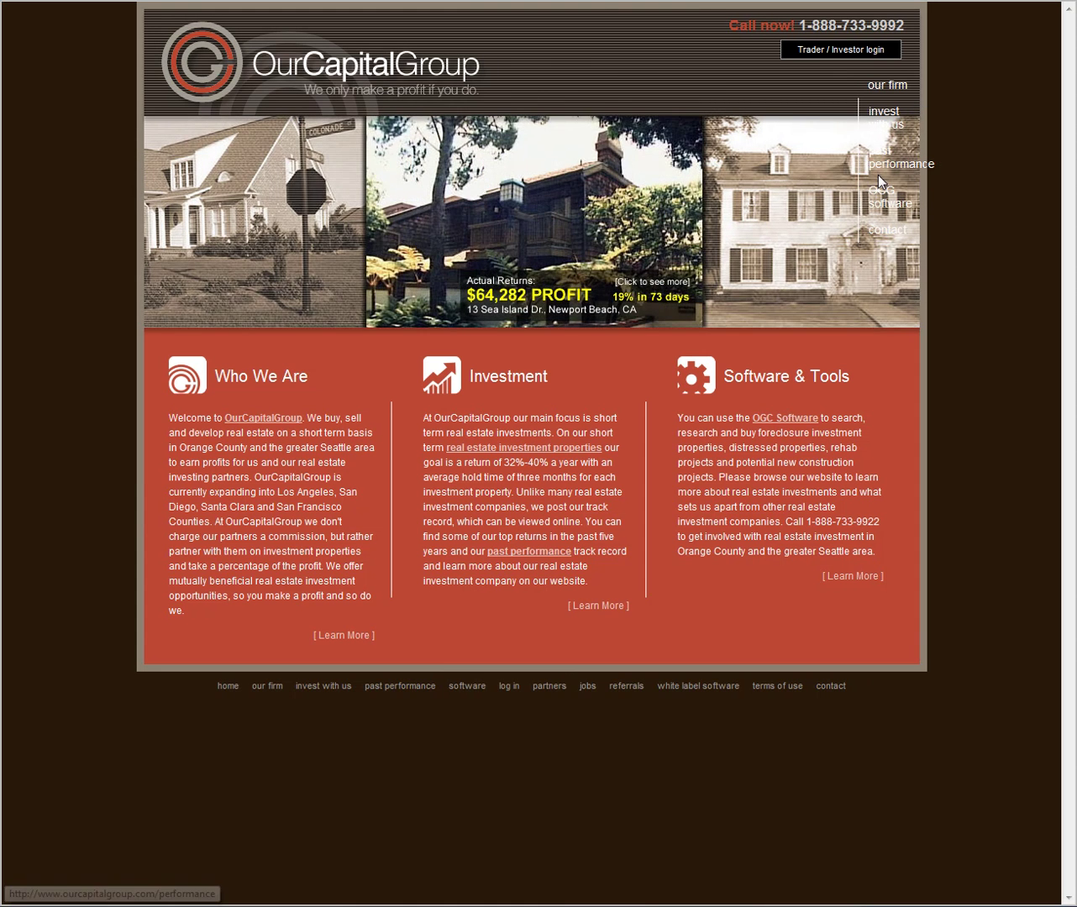
Open the past performance page listing bought and sold properties with prices and profits
left_click(889, 173)
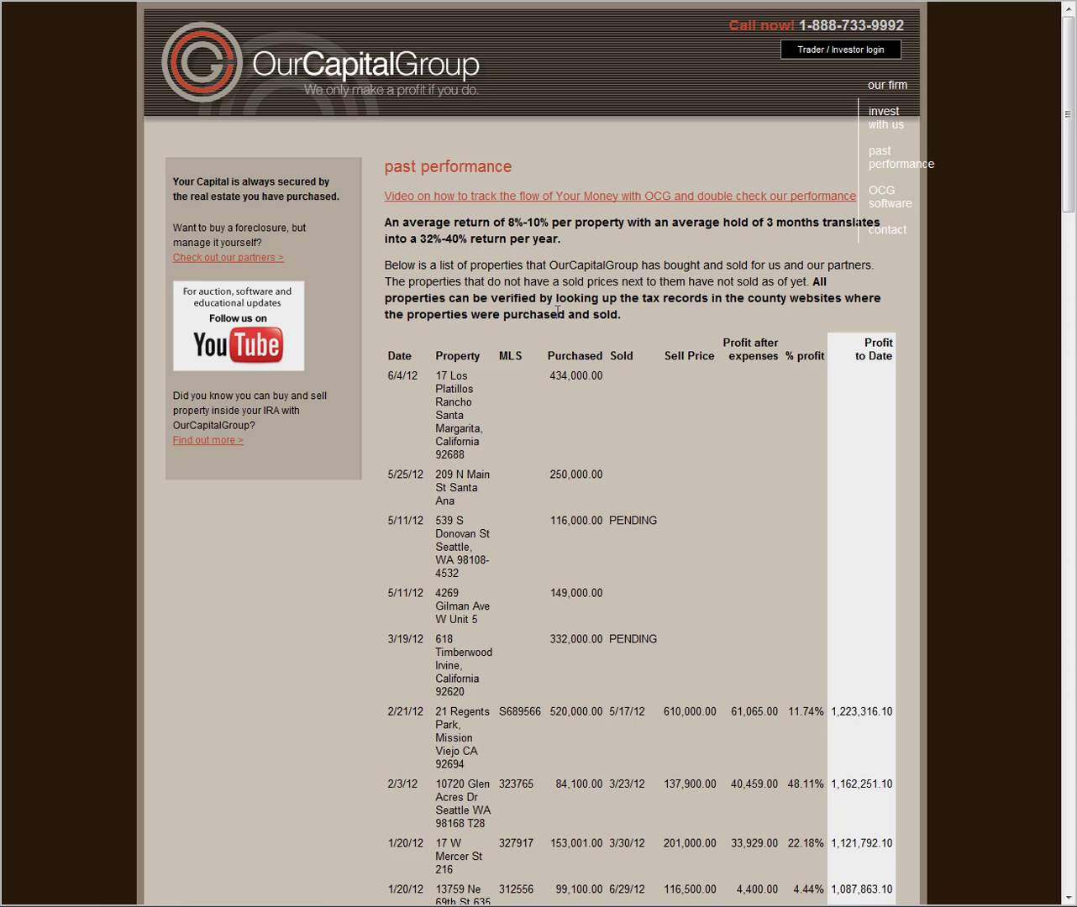
scroll(525, 383, "down", 3)
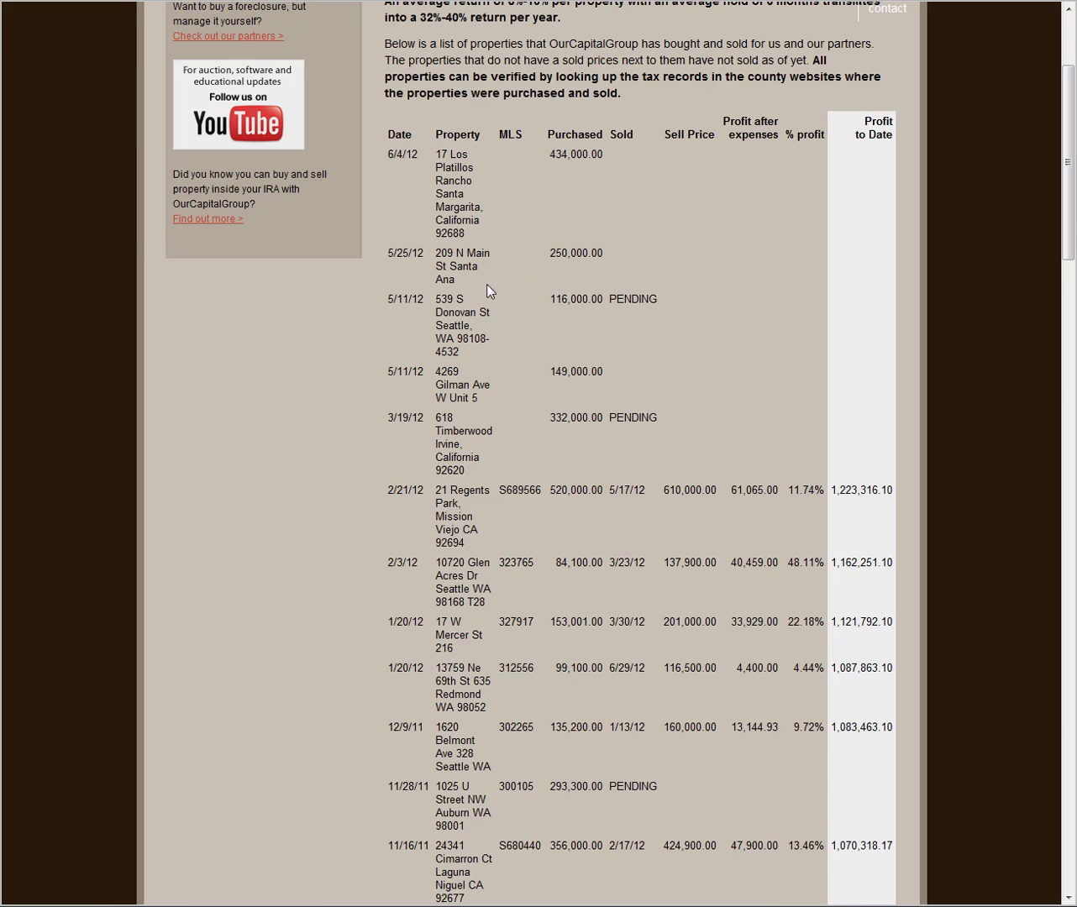
mouse_move(436, 252)
left_mouse_down()
mouse_move(530, 278)
mouse_move(437, 253)
left_mouse_up()
left_click(544, 268)
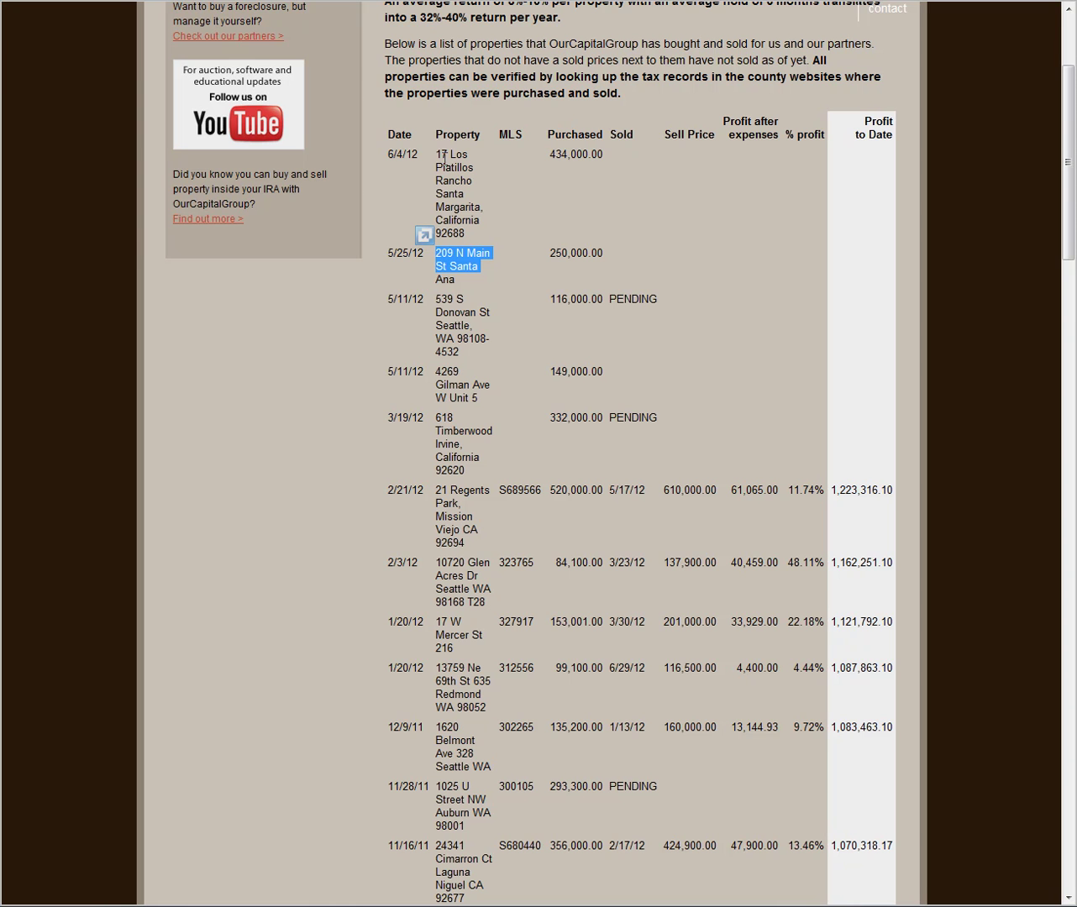
left_click(445, 272)
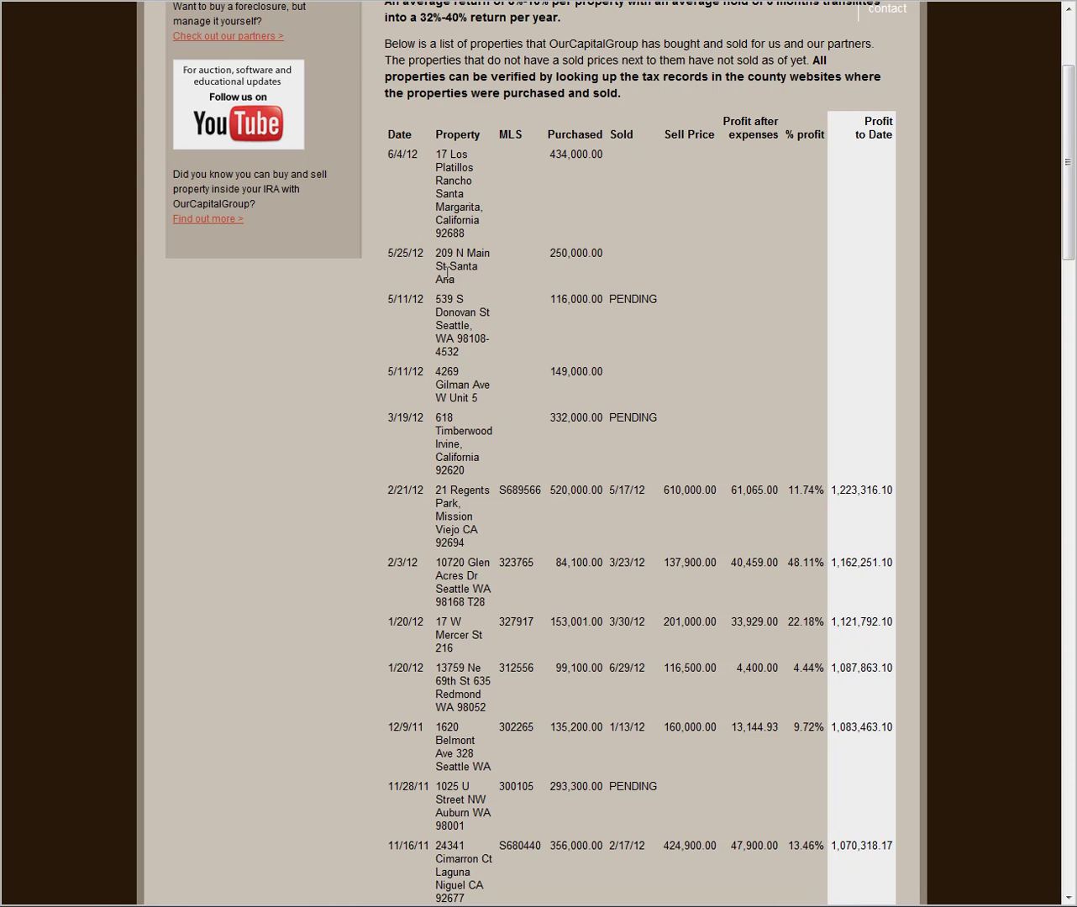
left_click_drag(450, 282, 437, 262)
left_click(460, 252)
mouse_move(466, 278)
left_mouse_down()
mouse_move(450, 265)
mouse_move(461, 353)
left_mouse_up()
left_click(458, 301)
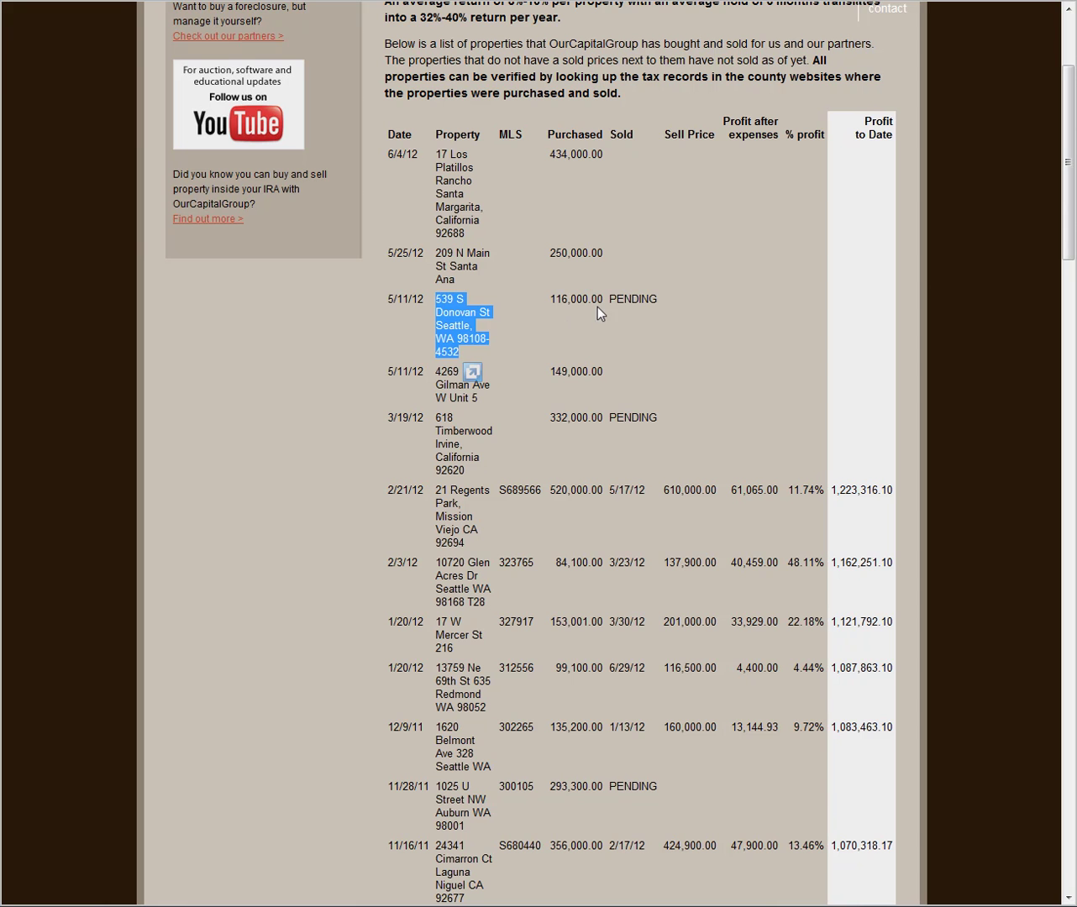
left_click(486, 405)
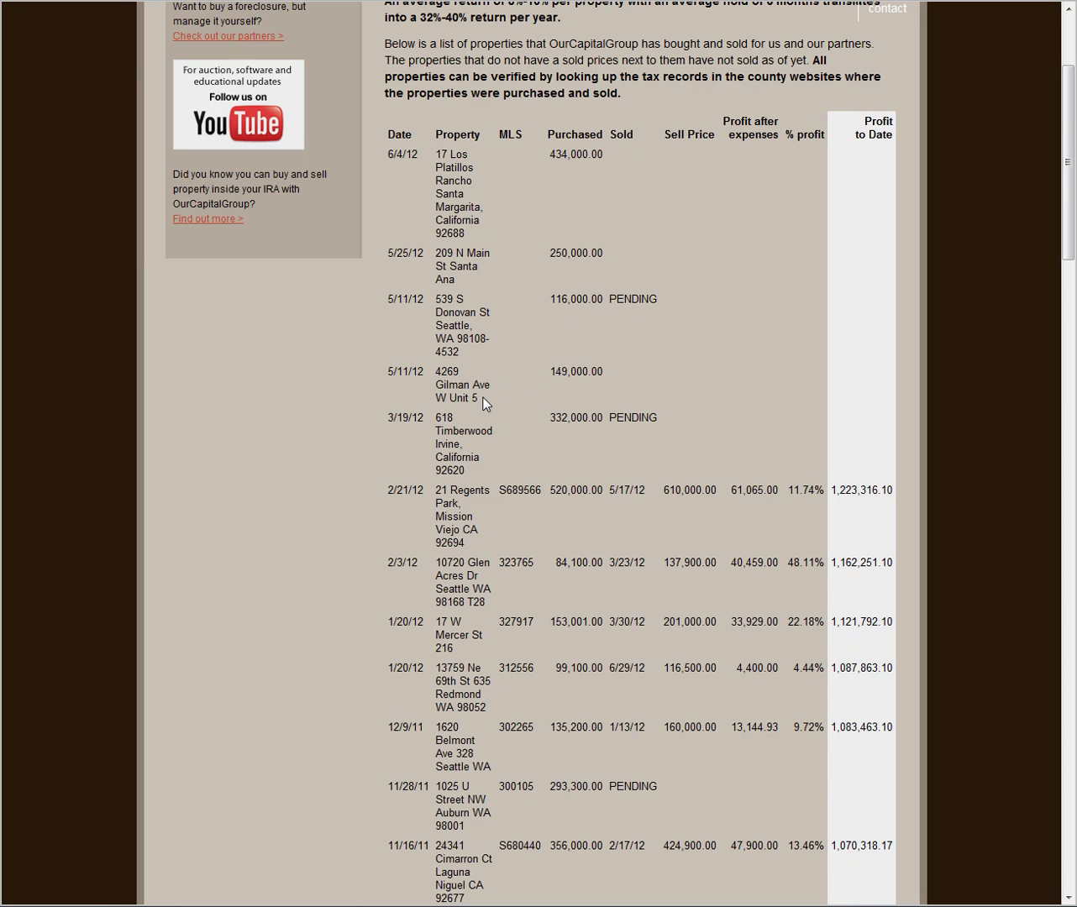
left_click(497, 447)
left_click_drag(482, 463, 438, 428)
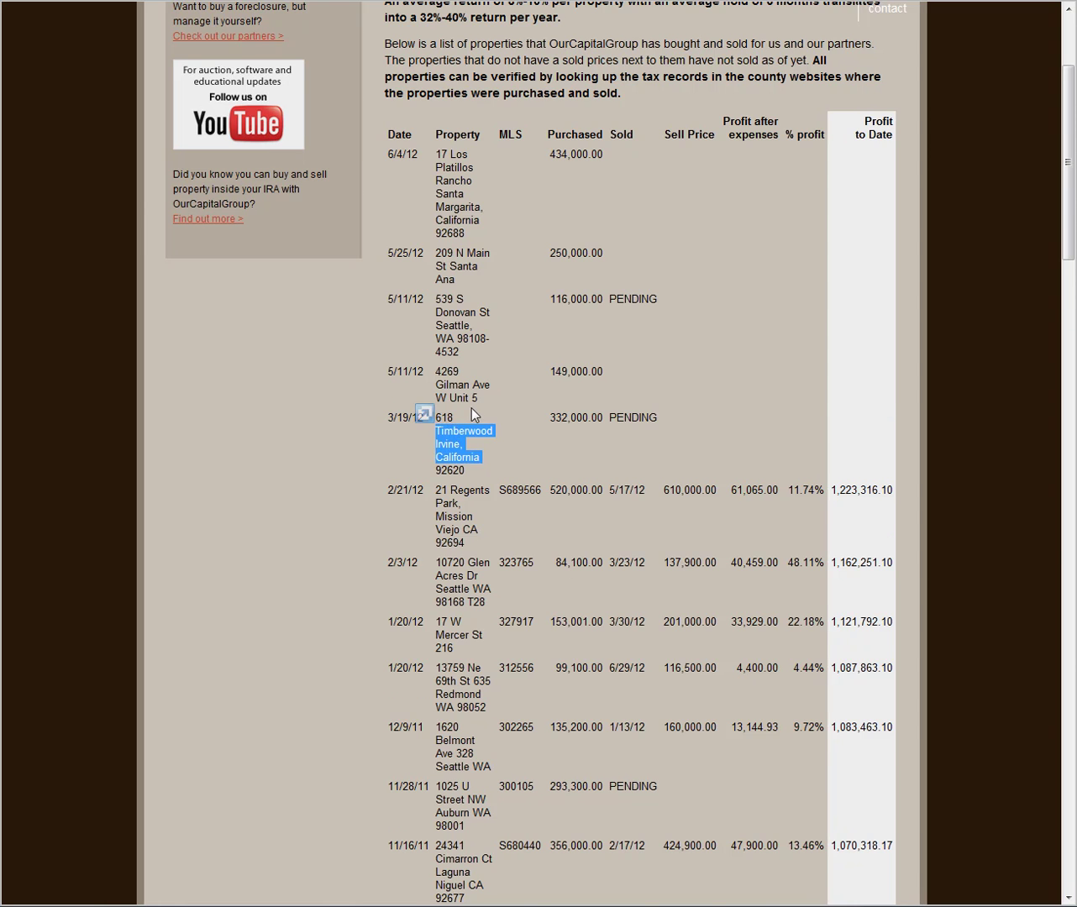
scroll(471, 408, "down", 3)
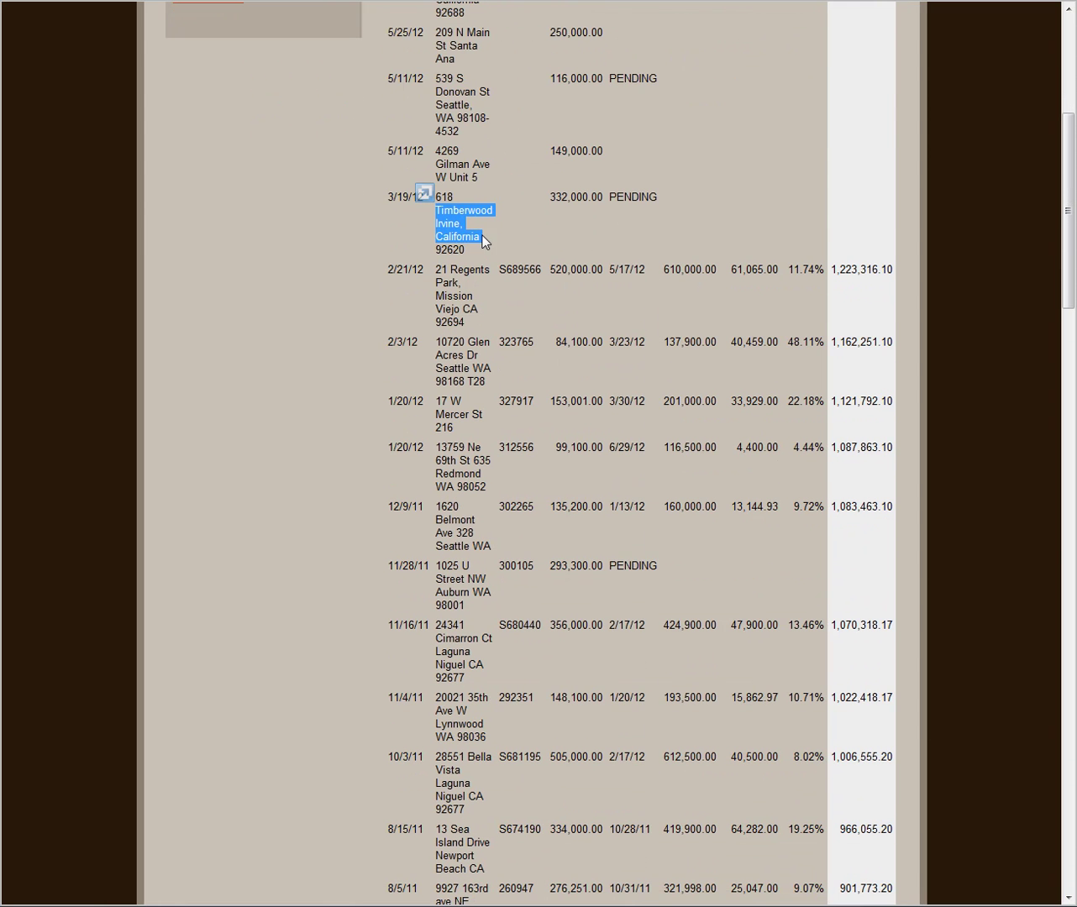
scroll(495, 271, "down", 2)
scroll(495, 271, "down", 2)
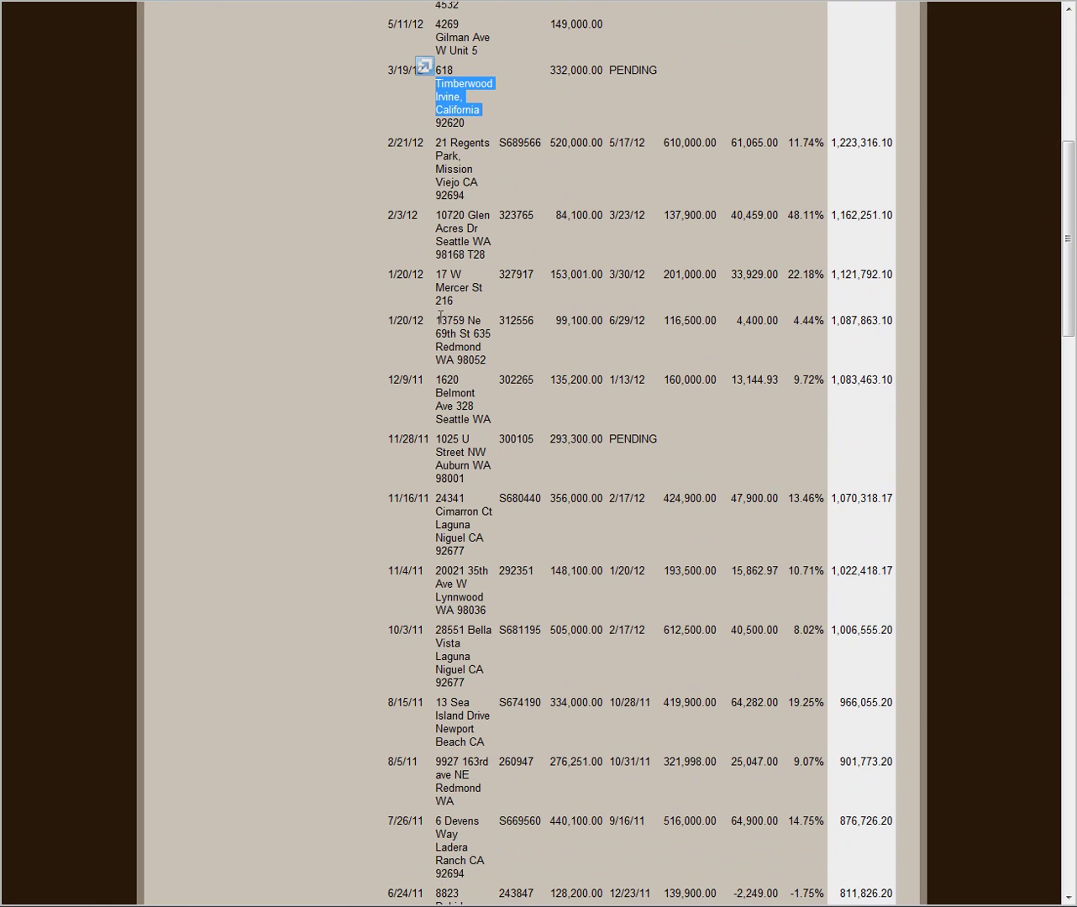
left_click_drag(514, 326, 447, 320)
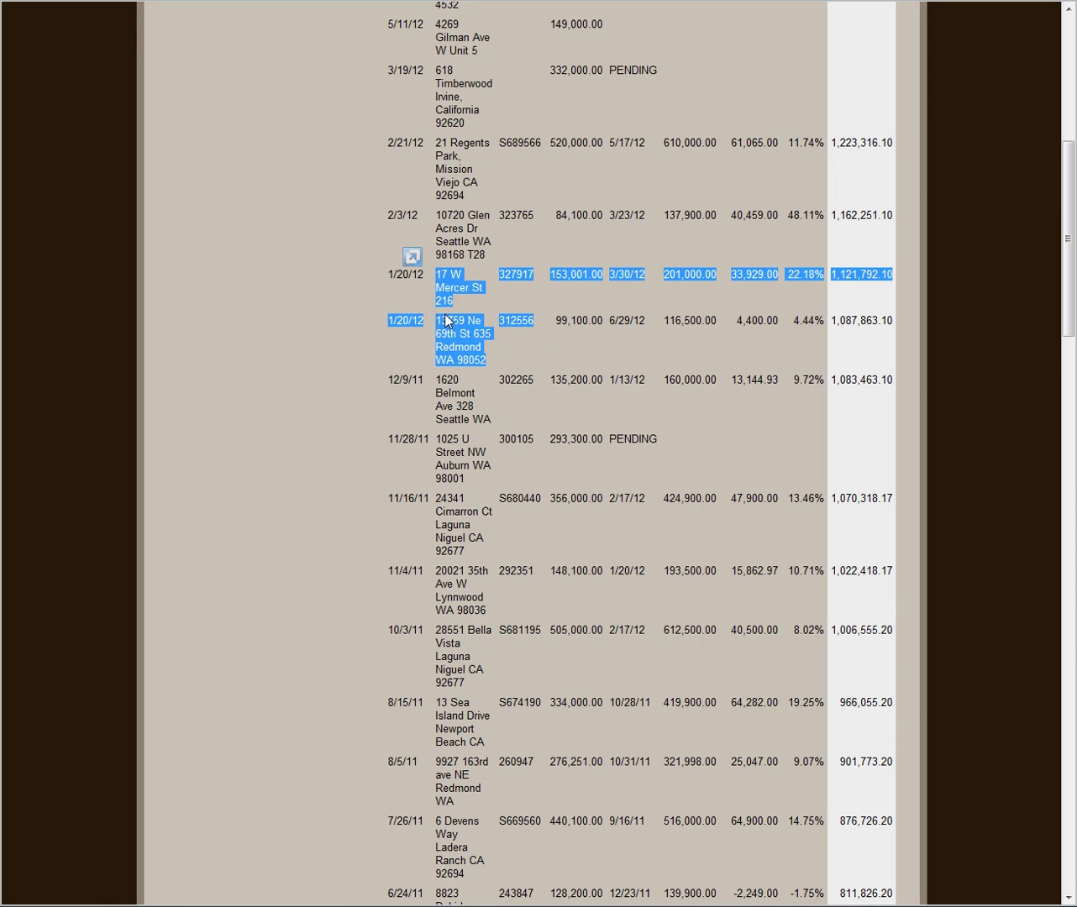
left_click(679, 328)
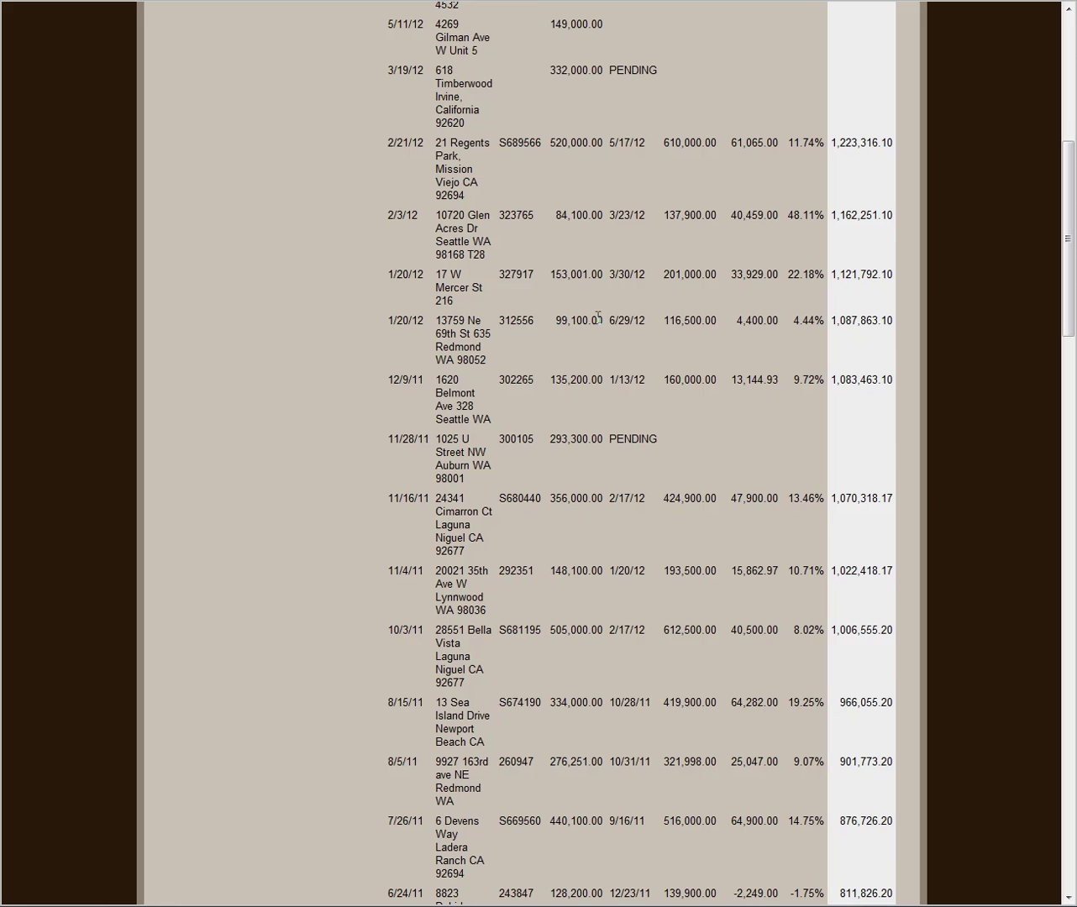
scroll(544, 428, "down", 3)
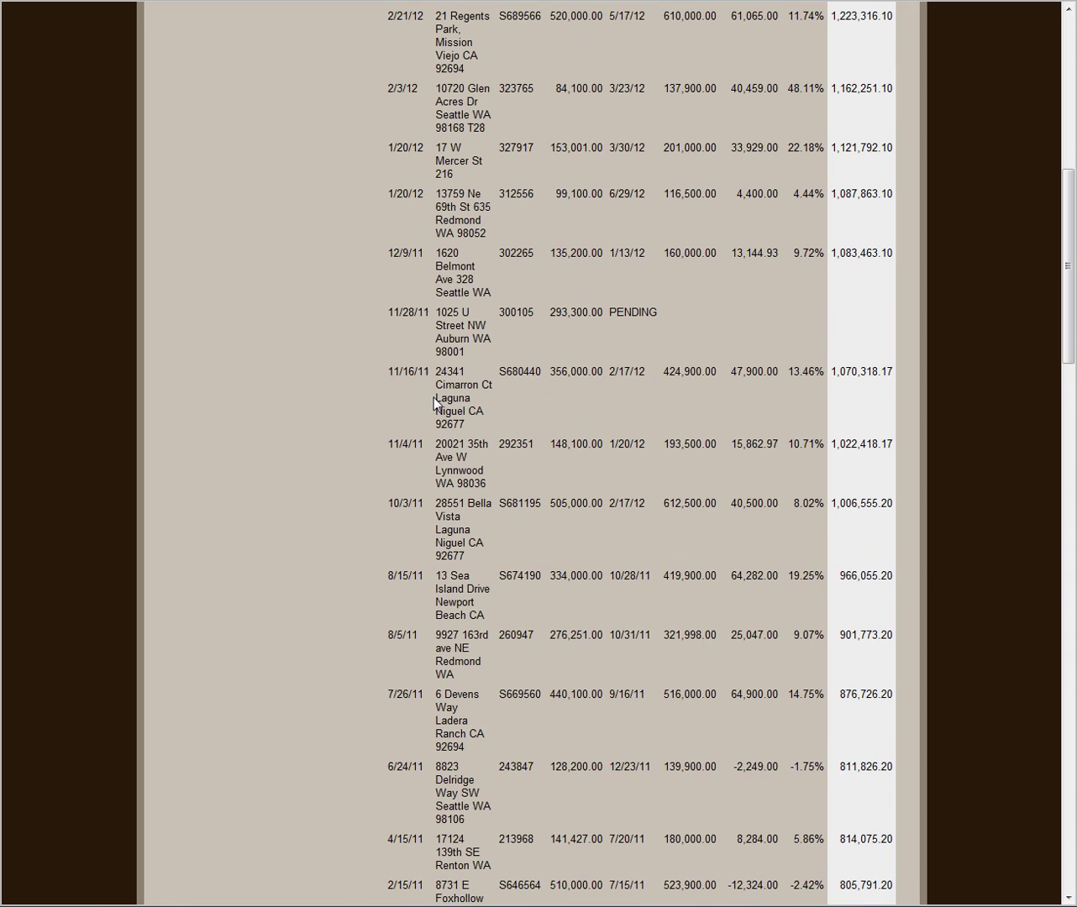
scroll(498, 321, "down", 1)
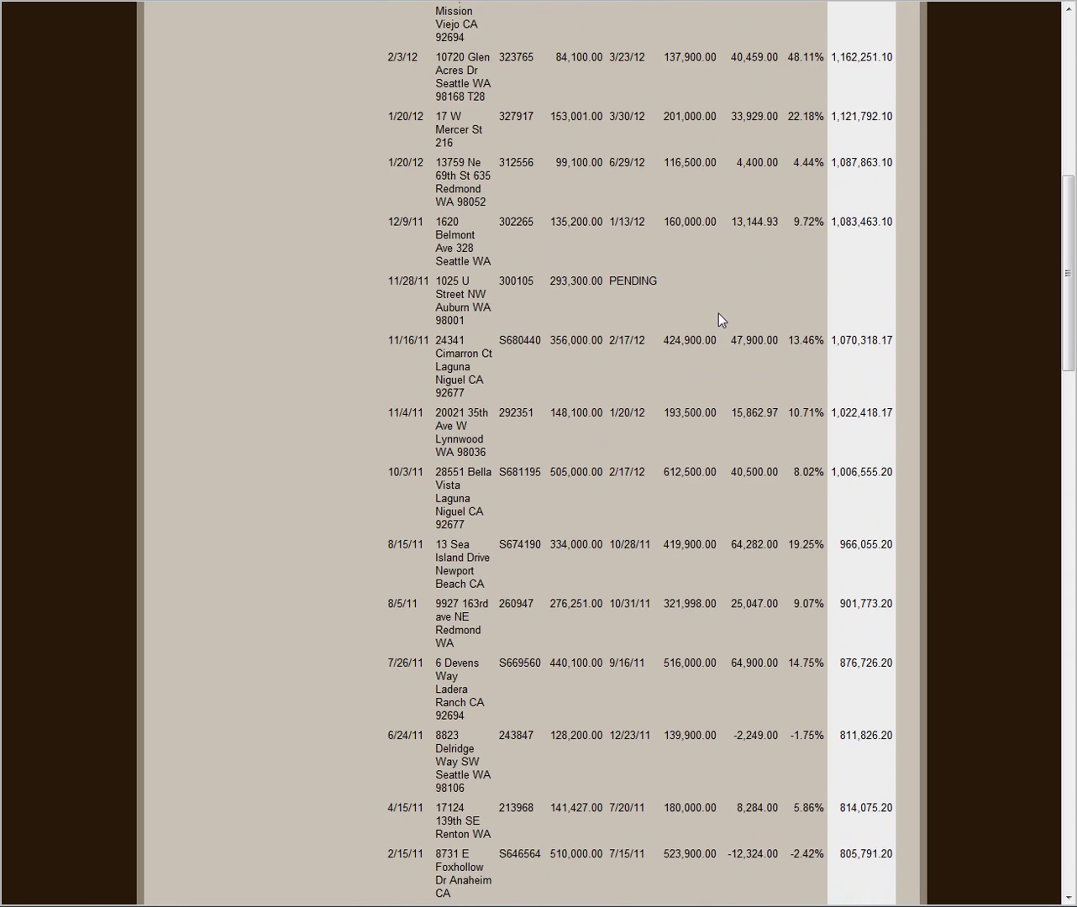
scroll(555, 389, "up", 3)
scroll(555, 390, "up", 3)
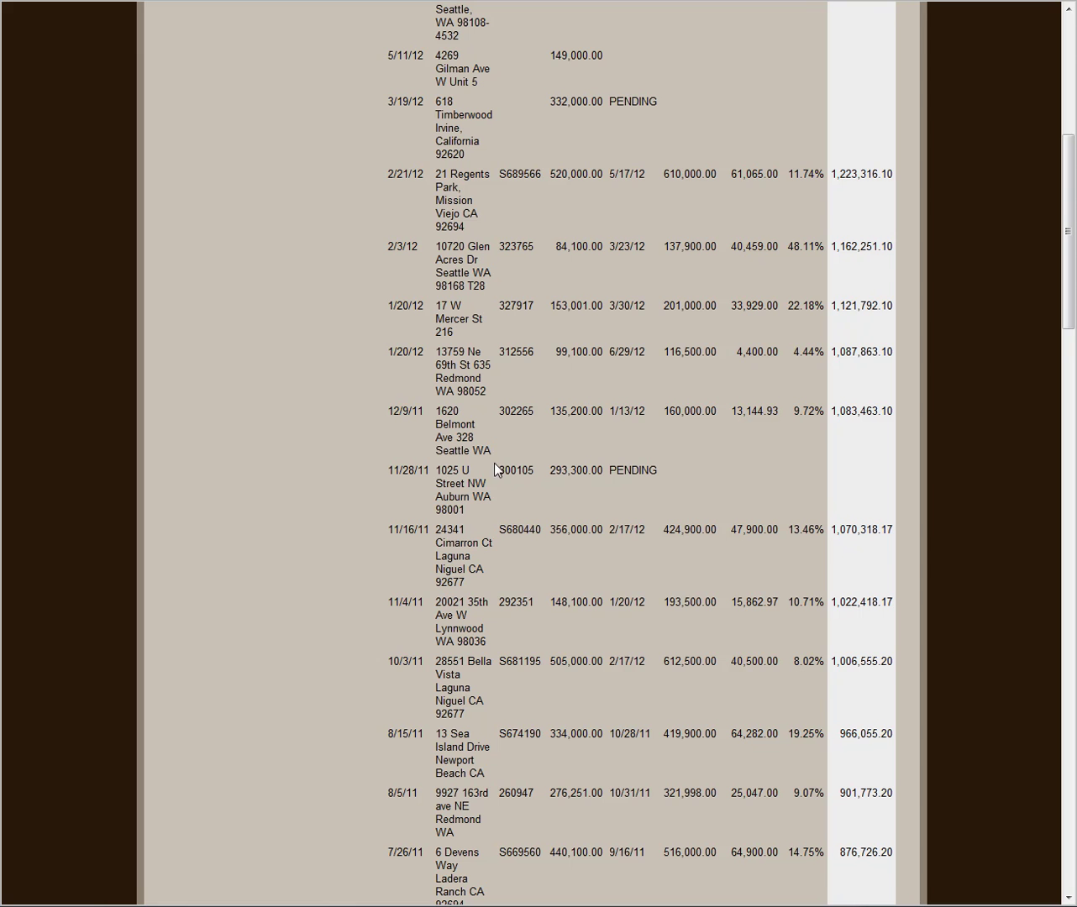
scroll(429, 481, "up", 2)
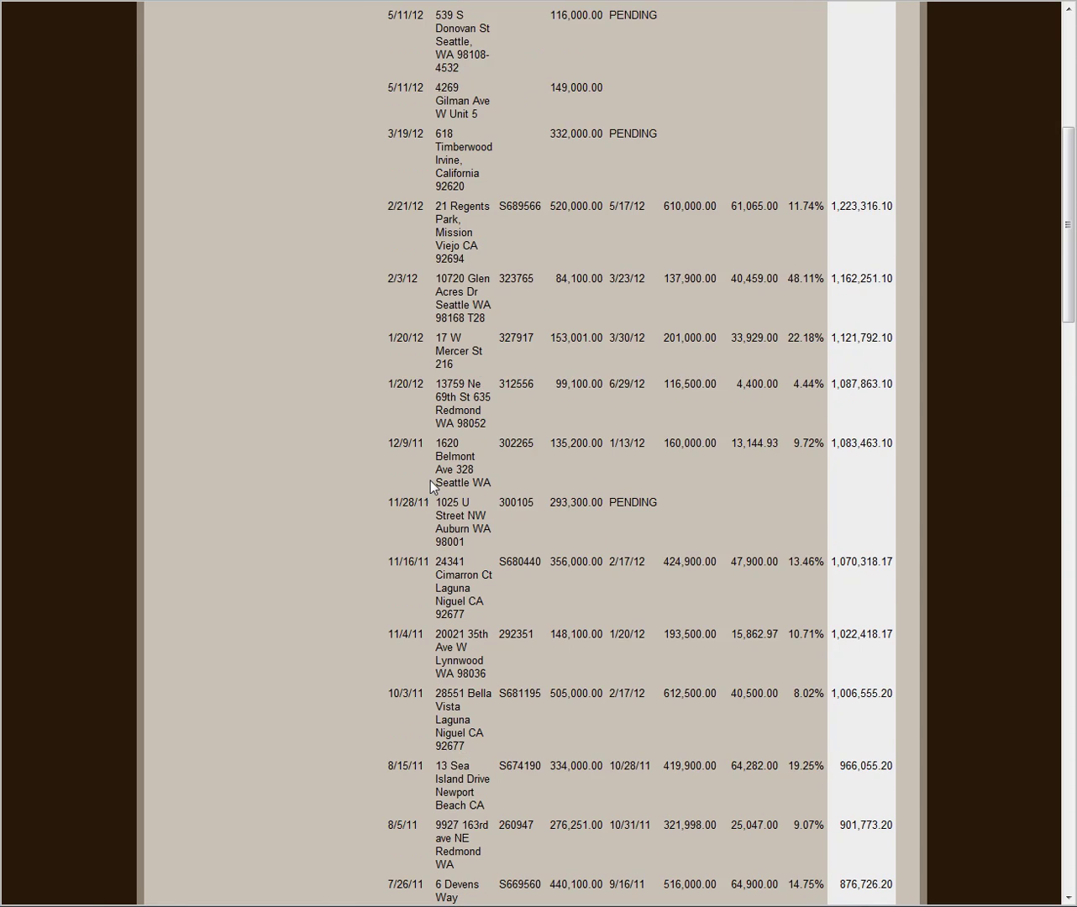
scroll(430, 480, "up", 8)
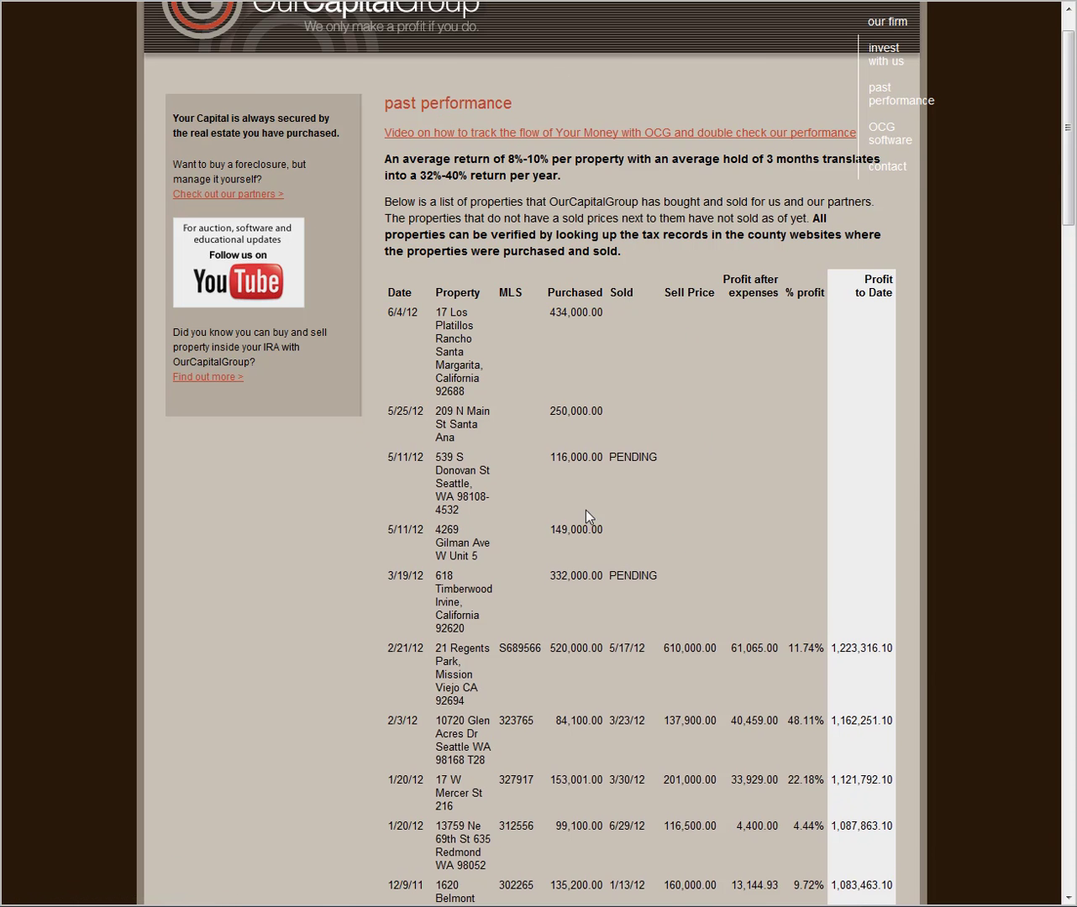
scroll(585, 510, "down", 2)
scroll(585, 420, "up", 5)
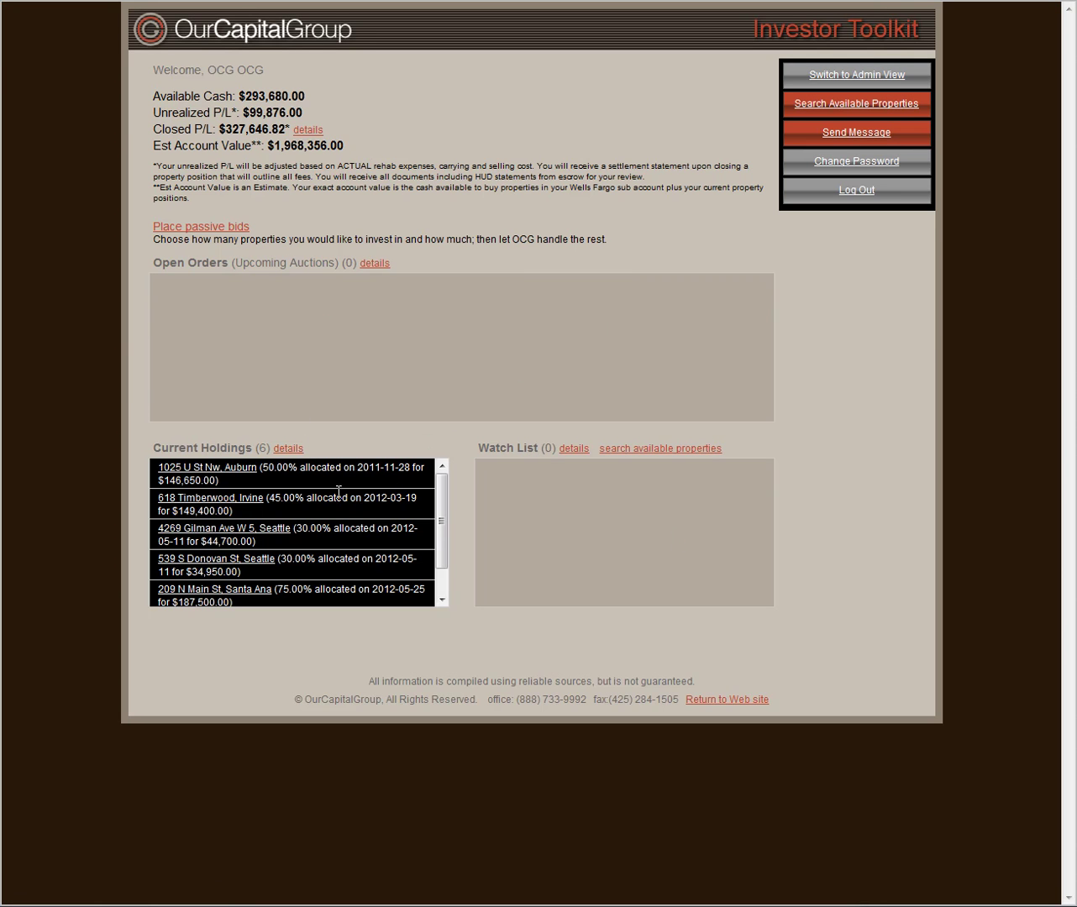
Open the full current holdings list of six properties with values and unrealized profits
left_click(287, 450)
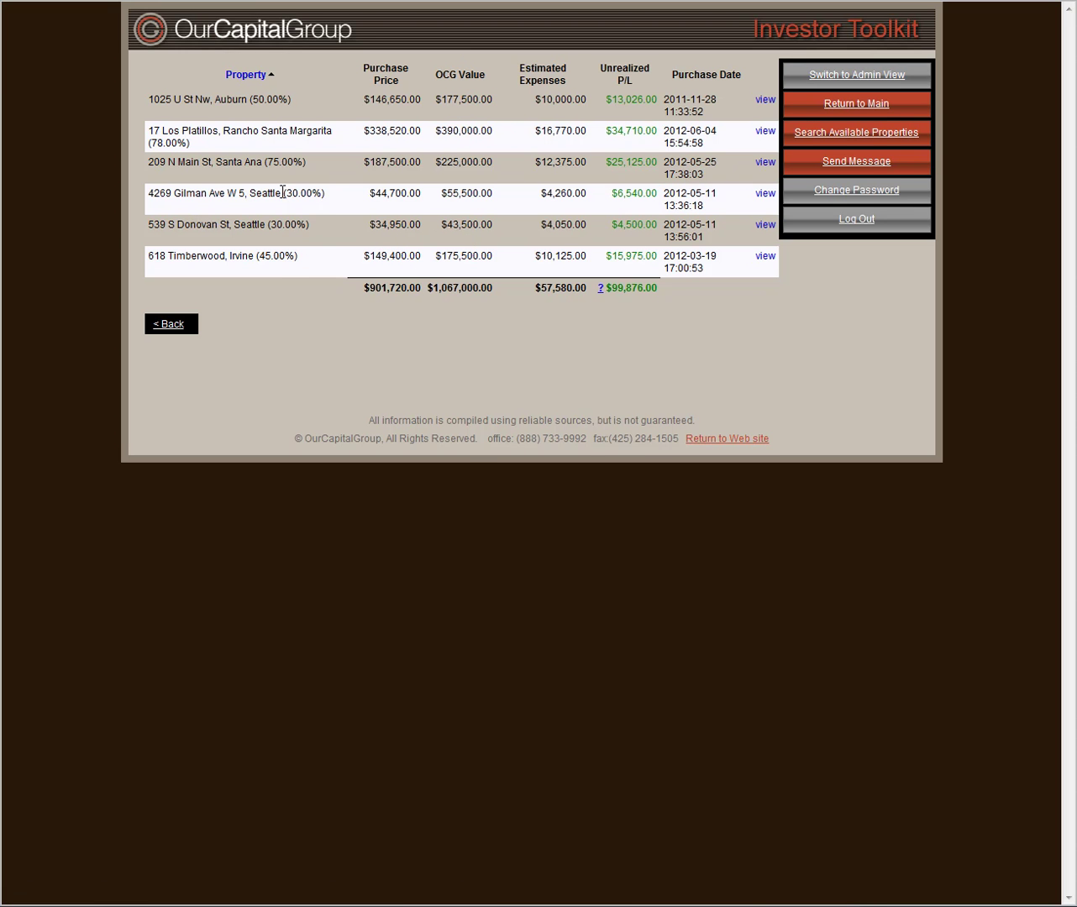
View the detail page for 539 S Donovan St, Seattle
left_click(764, 225)
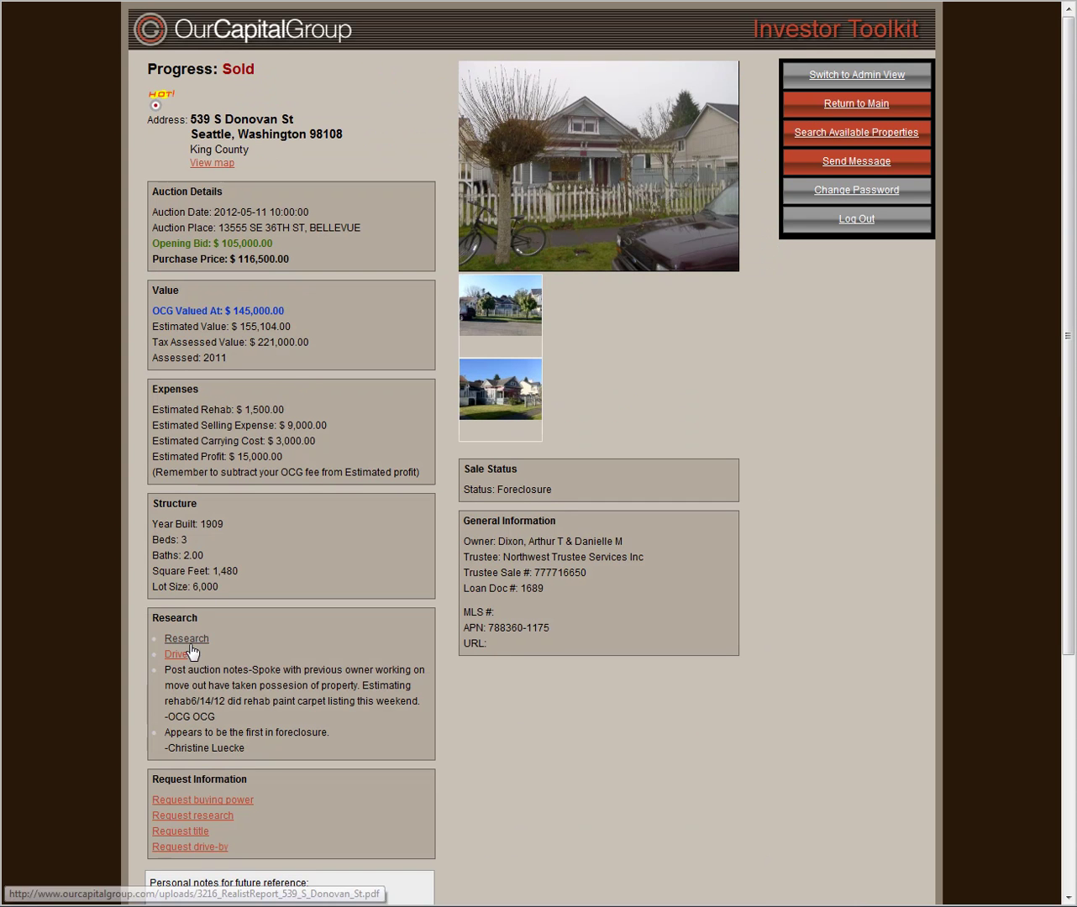
scroll(505, 421, "down", 2)
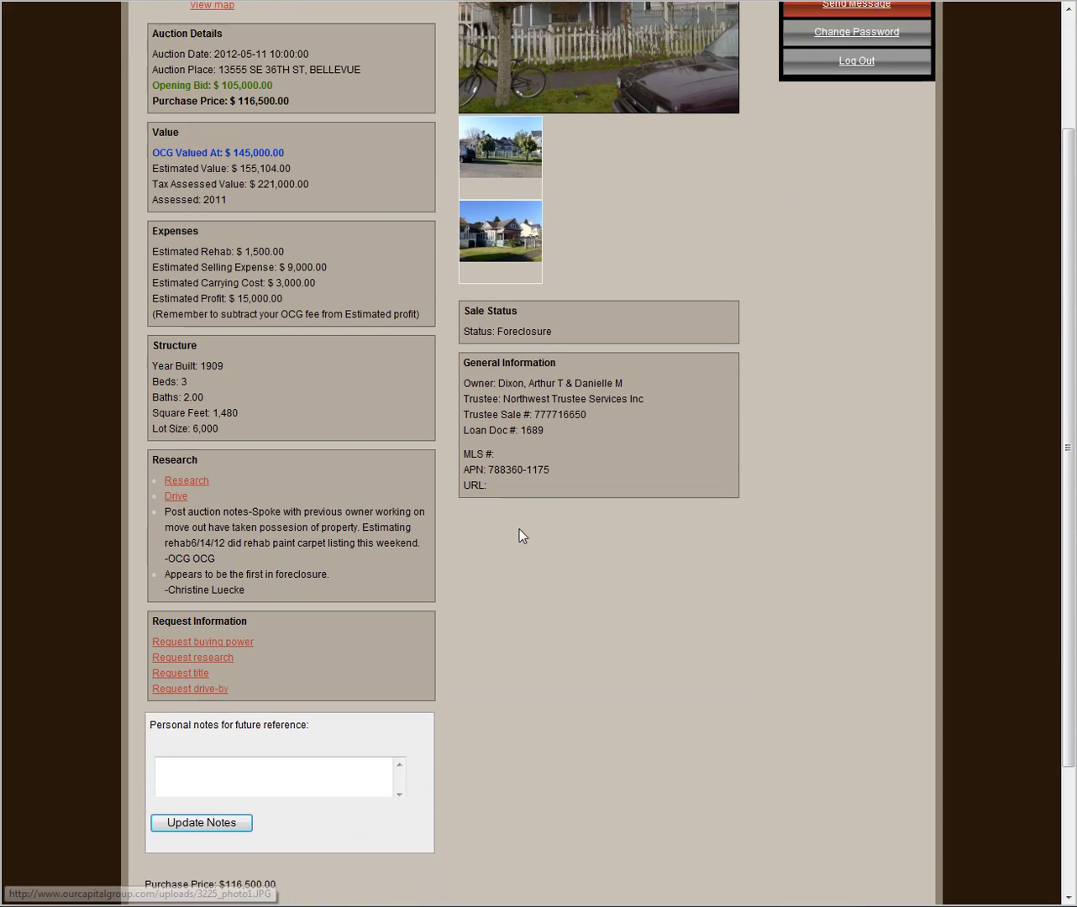
scroll(519, 529, "down", 2)
scroll(463, 630, "down", 1)
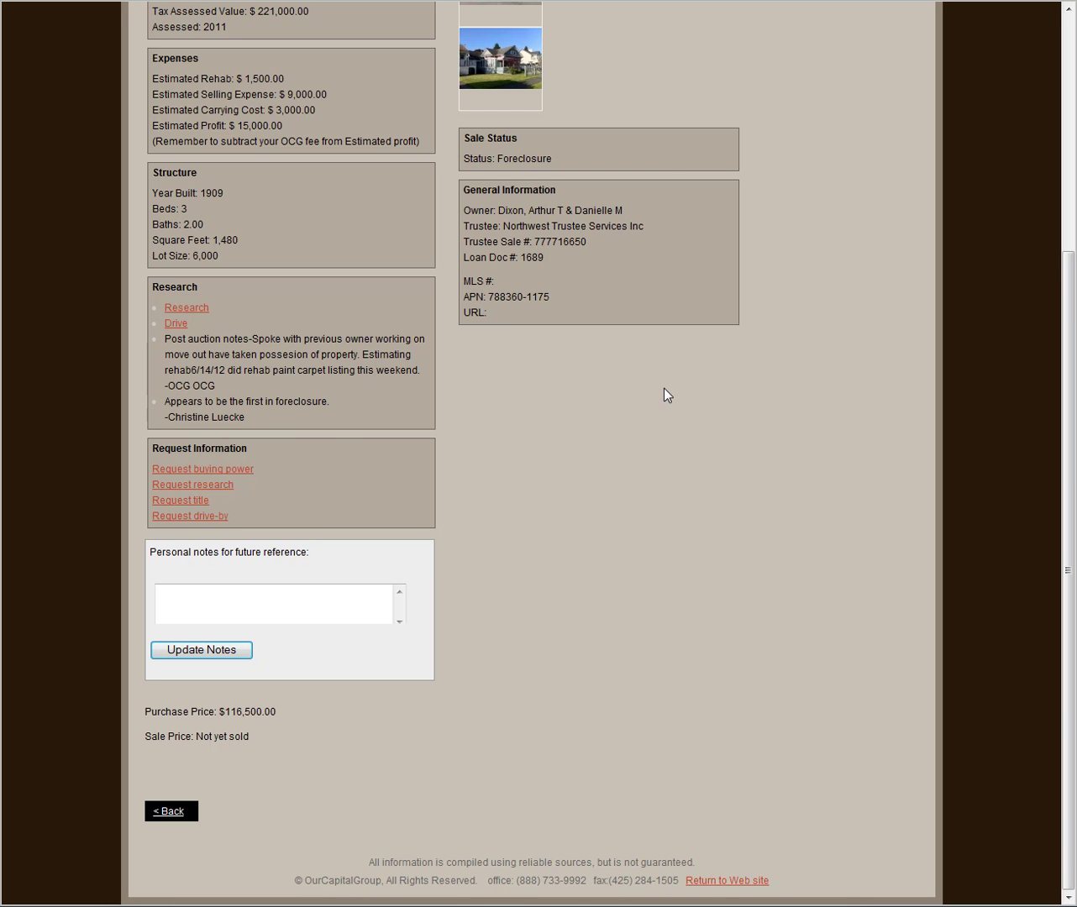
scroll(525, 505, "up", 2)
scroll(527, 428, "up", 5)
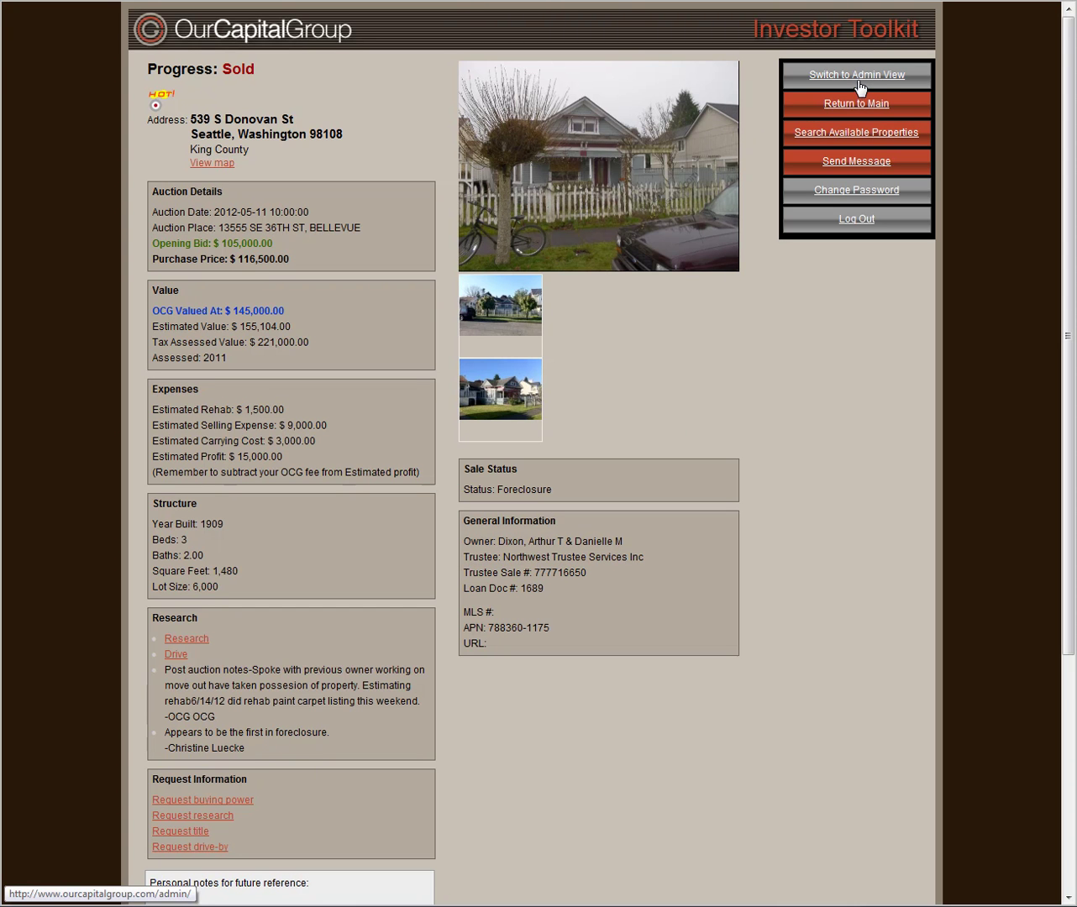
Search California auctions from 2012-07-12 to 2012-07-19, then return to the dashboard
left_click(854, 136)
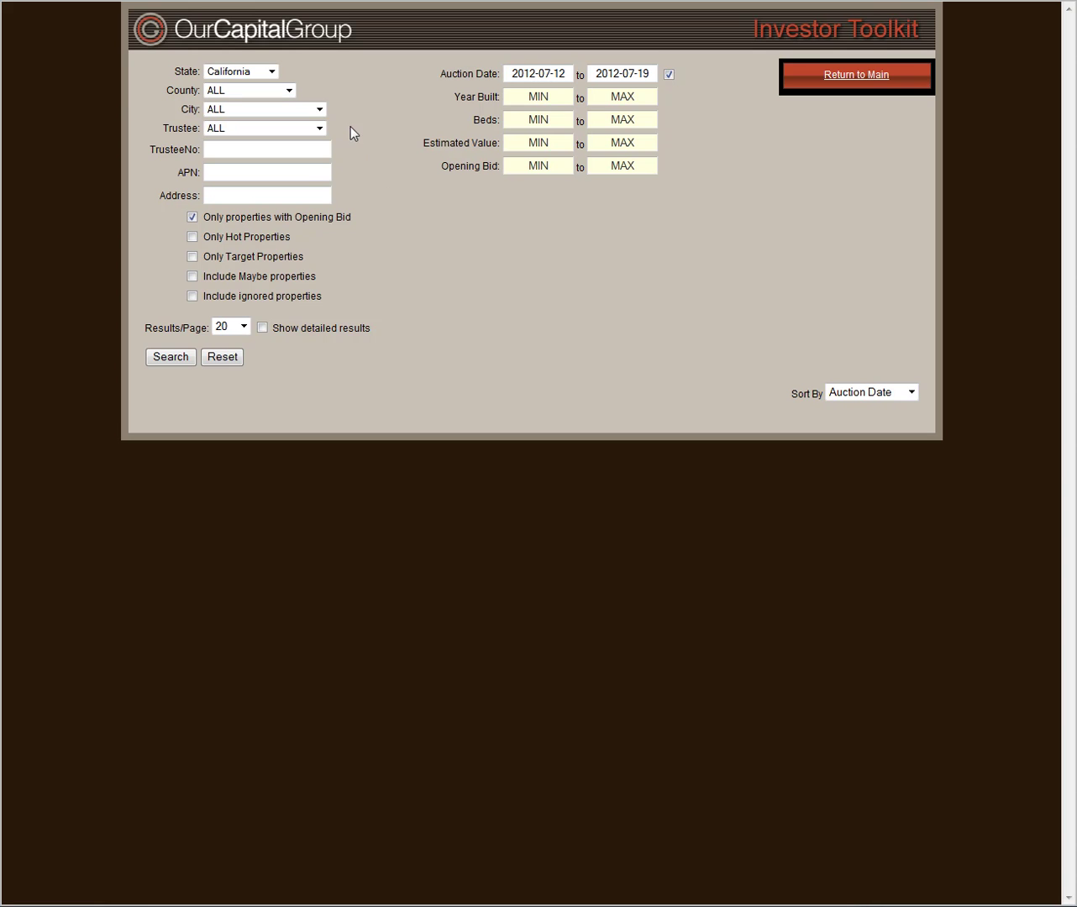
left_click(170, 357)
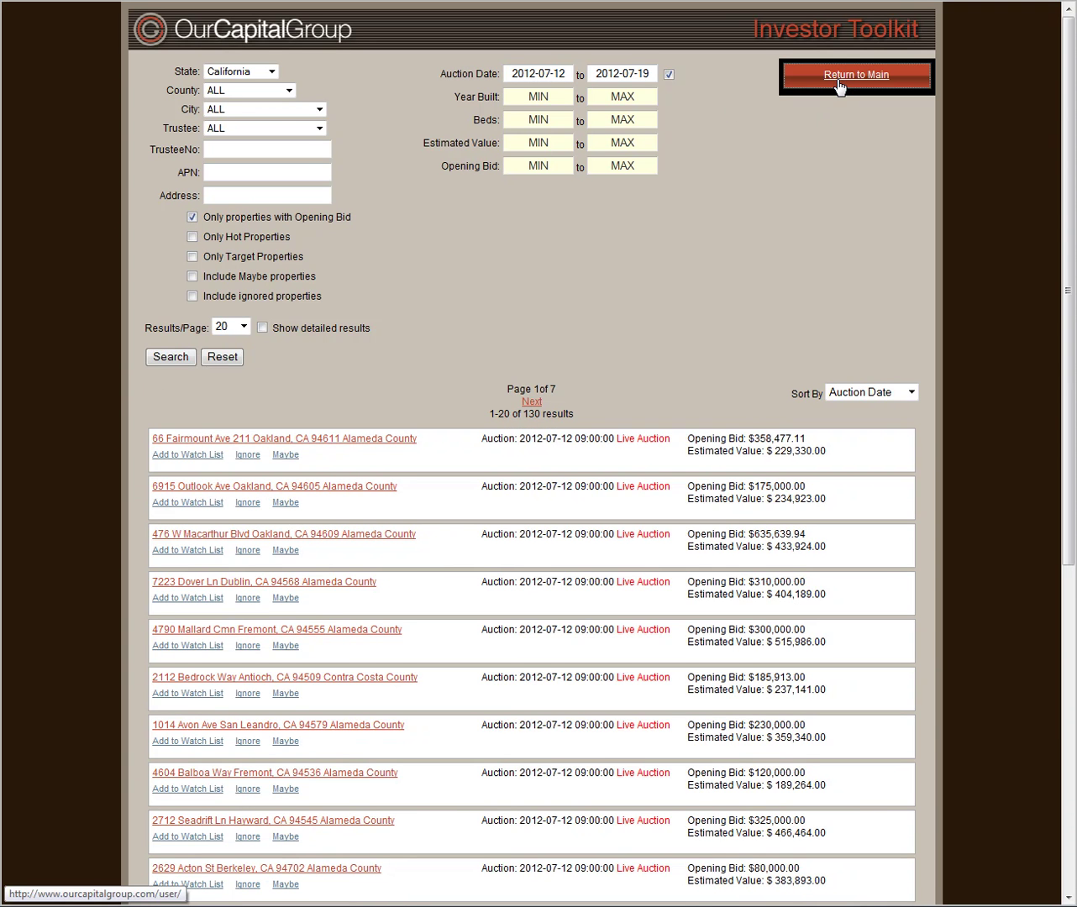
left_click(841, 81)
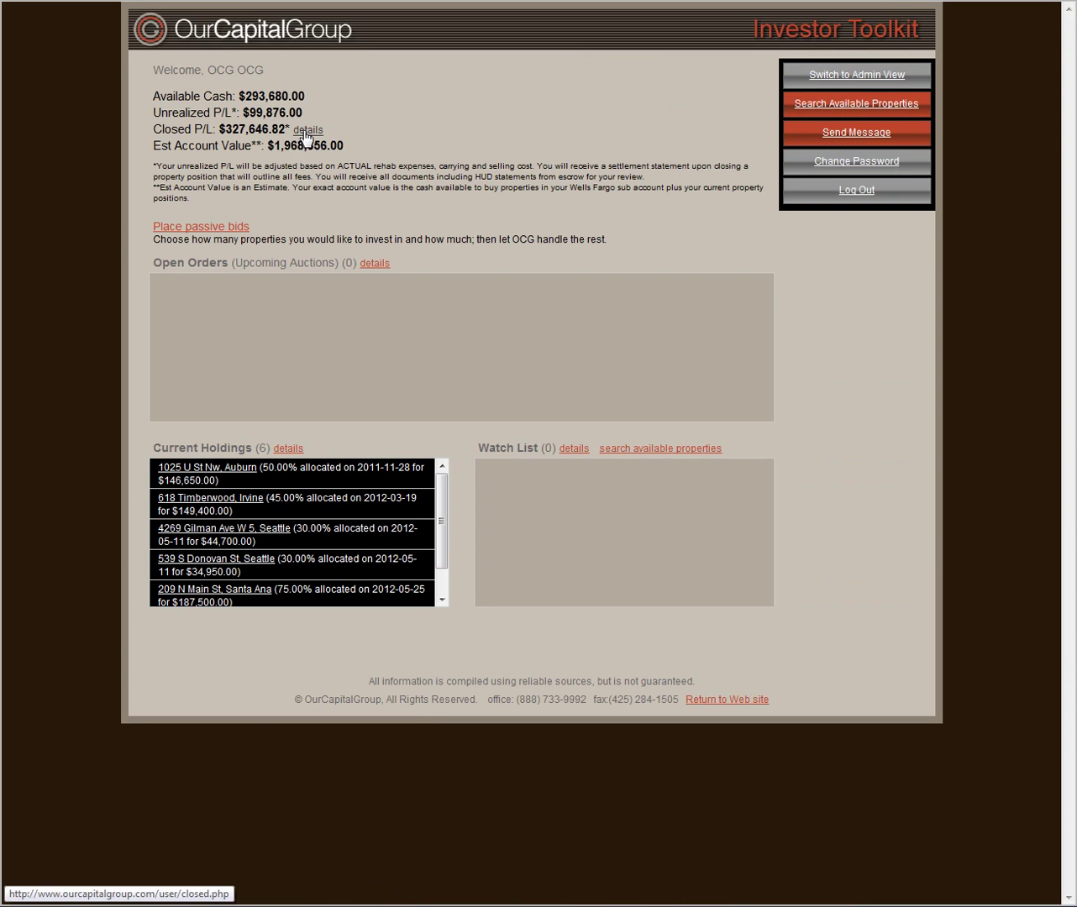
left_click(201, 227)
left_click(218, 139)
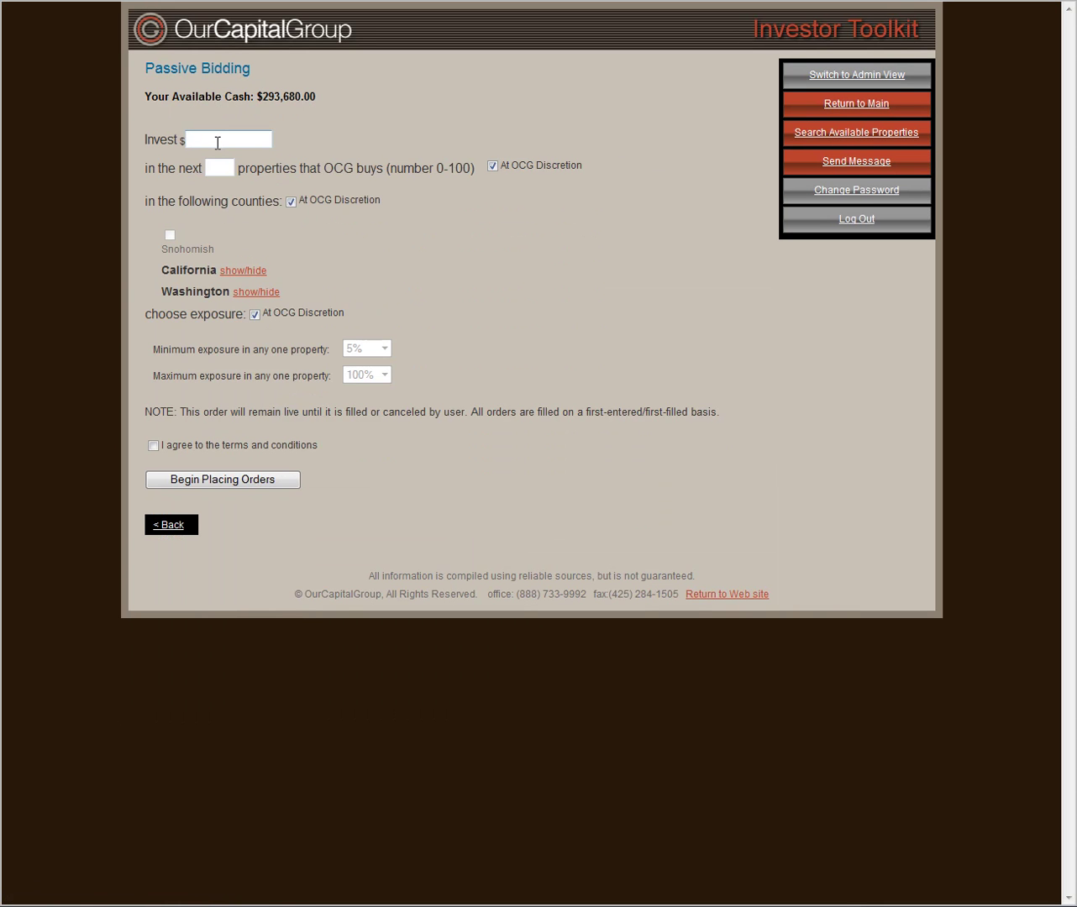
type("100000")
left_click(493, 166)
left_click(220, 168)
type("2")
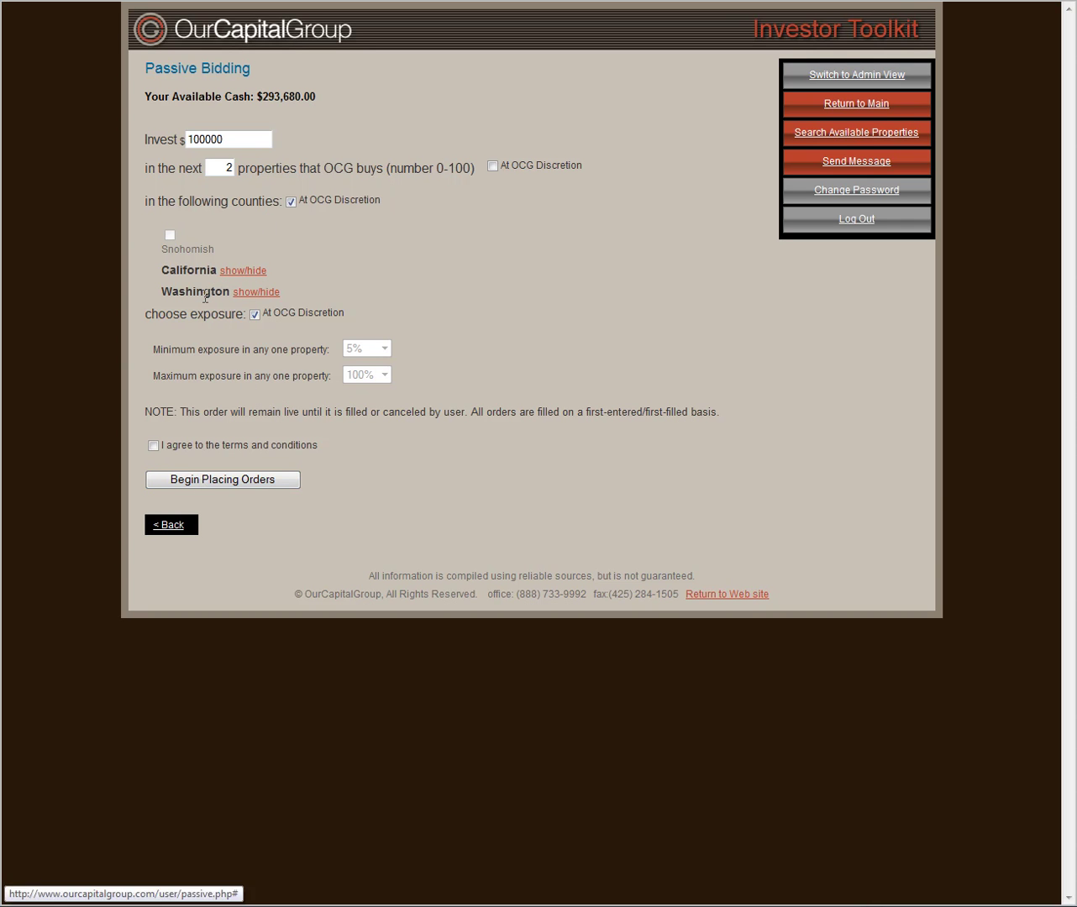
left_click(153, 444)
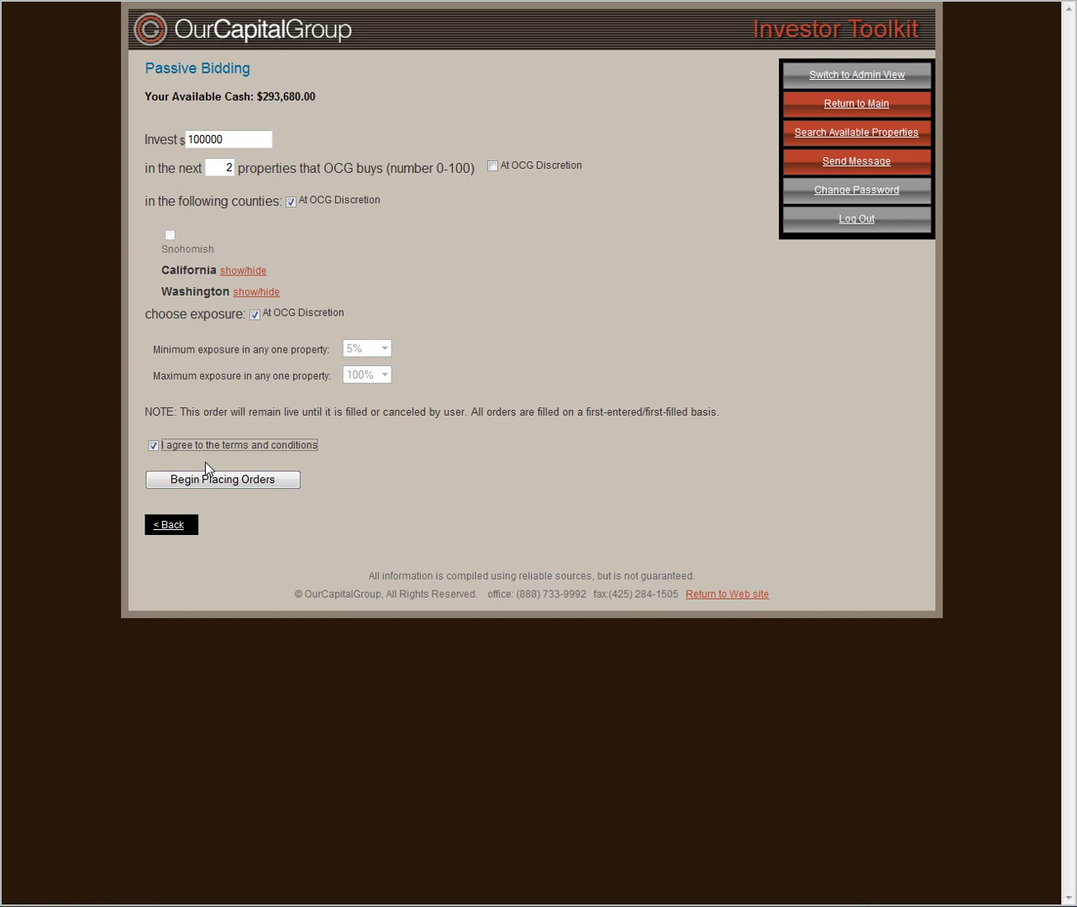
left_click(225, 479)
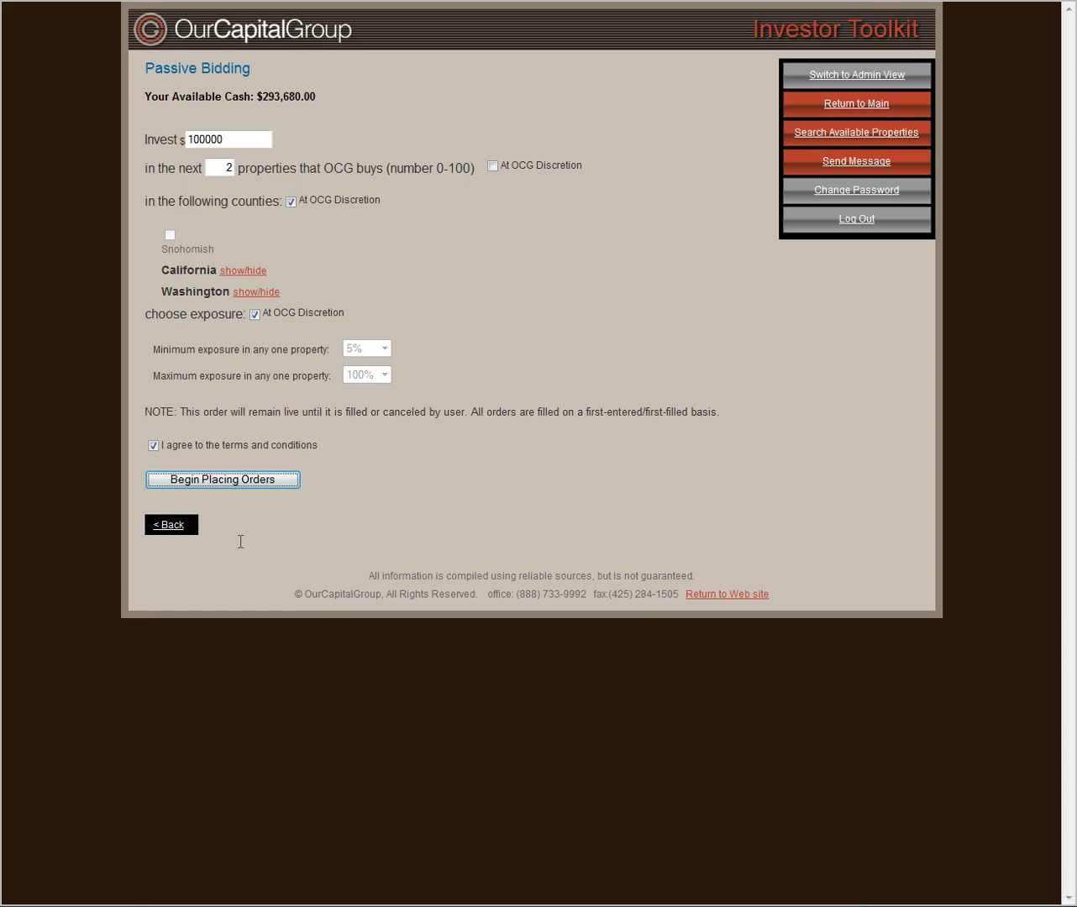
left_click(173, 527)
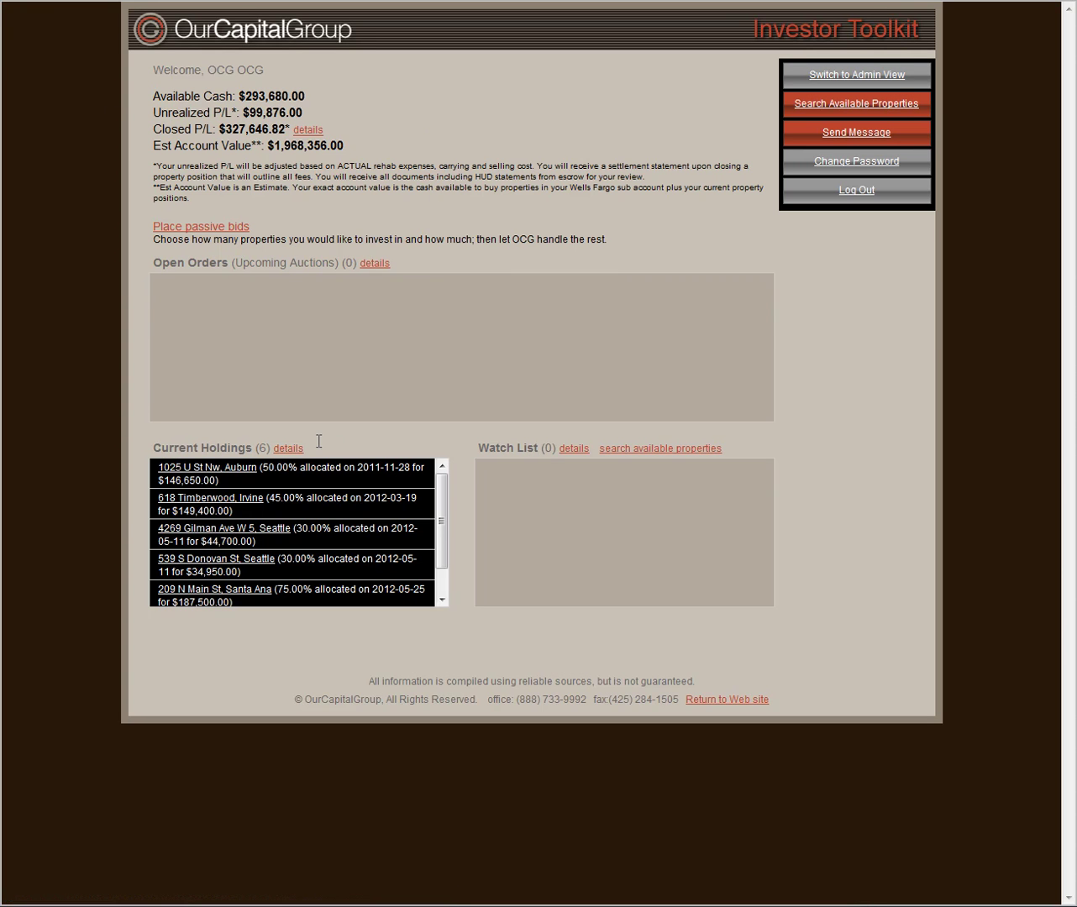
Open the Current Holdings details table with prices, values and unrealized P/L
left_click(289, 447)
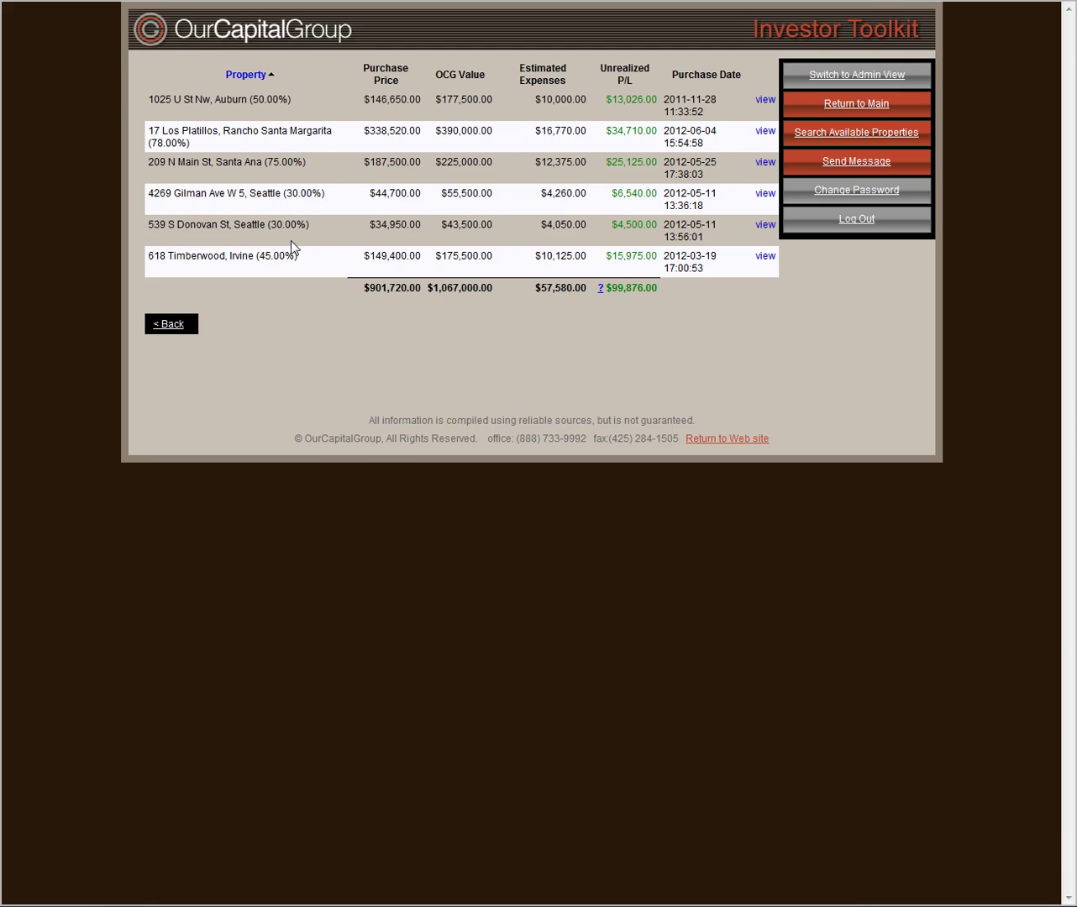
left_click(765, 163)
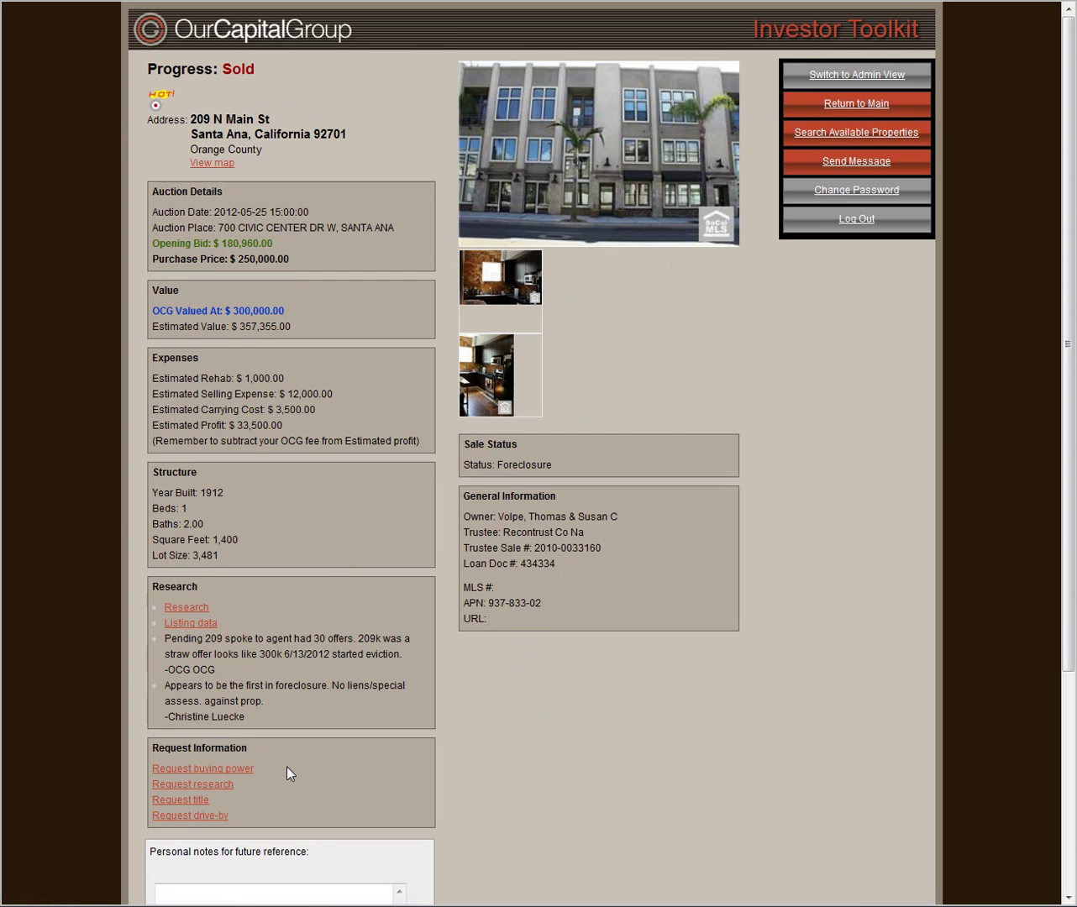
scroll(286, 767, "down", 5)
scroll(381, 670, "down", 3)
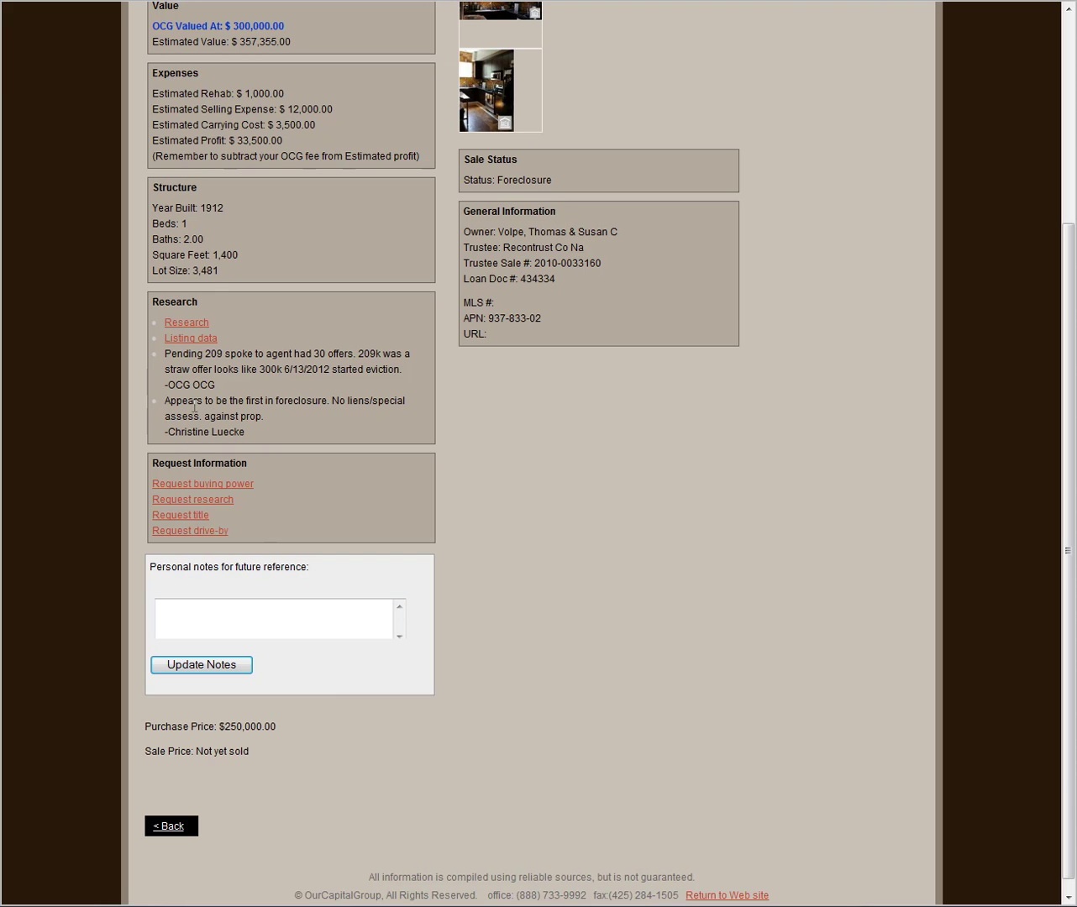
left_click(170, 826)
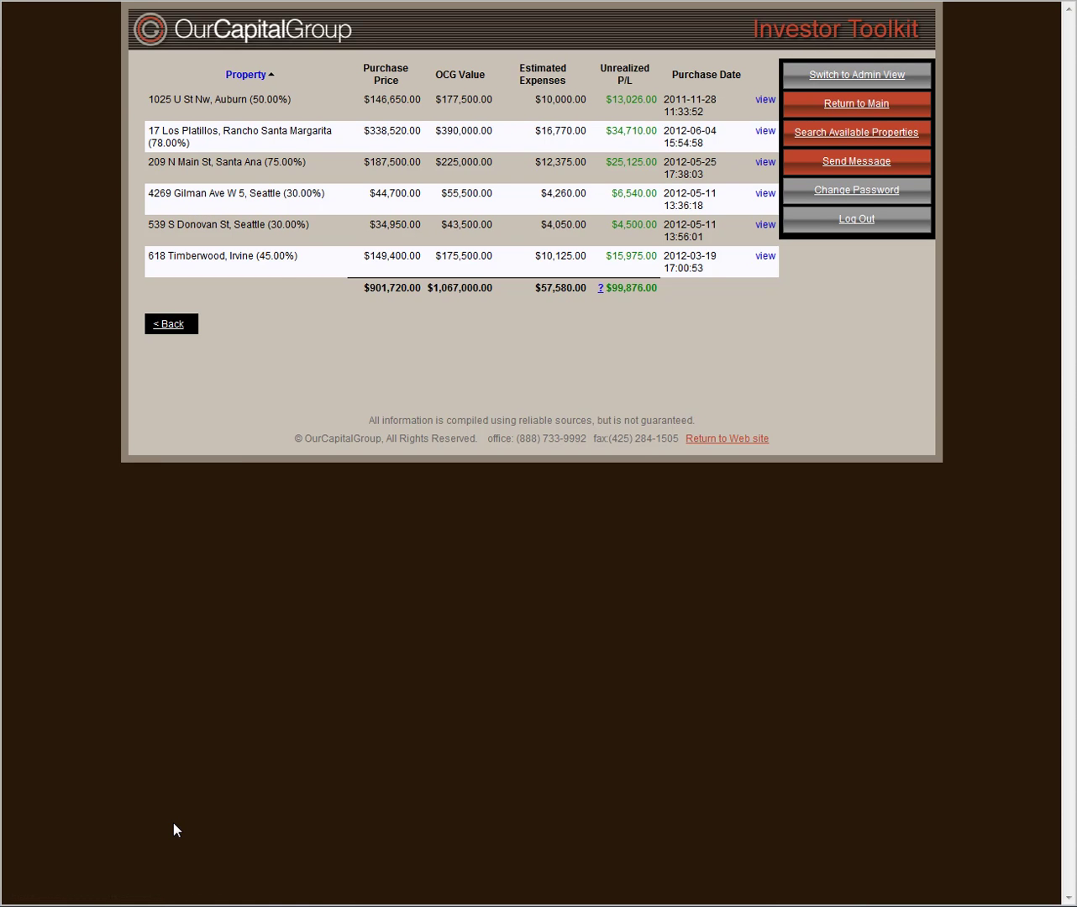